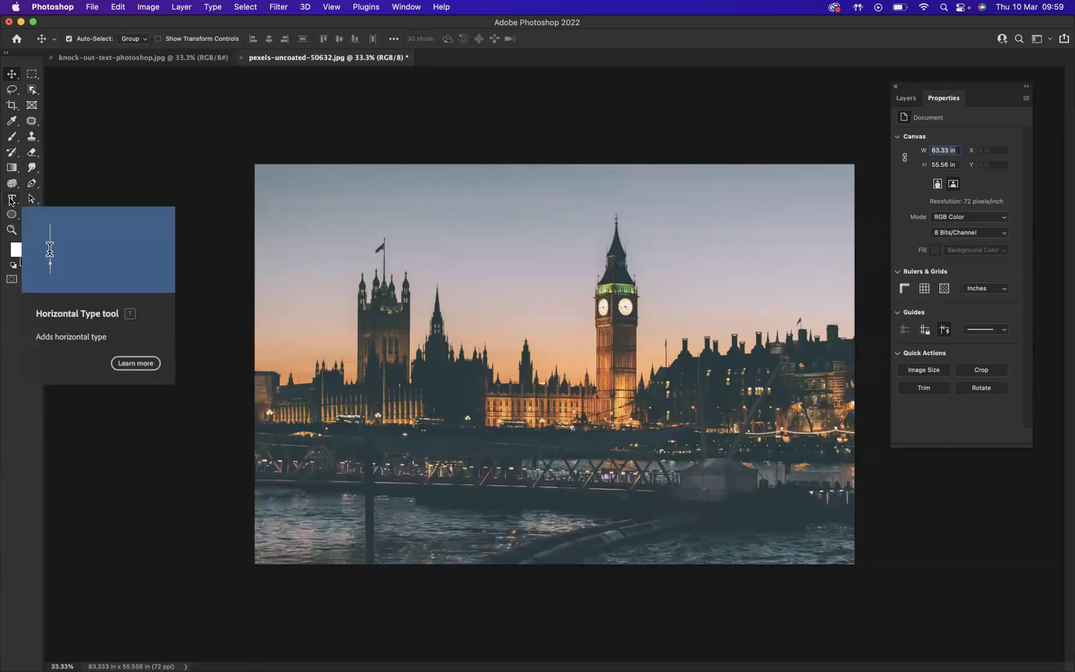
Add a horizontal text layer reading 'LONDON' on the skyline photo
left_click(11, 200)
left_click(412, 389)
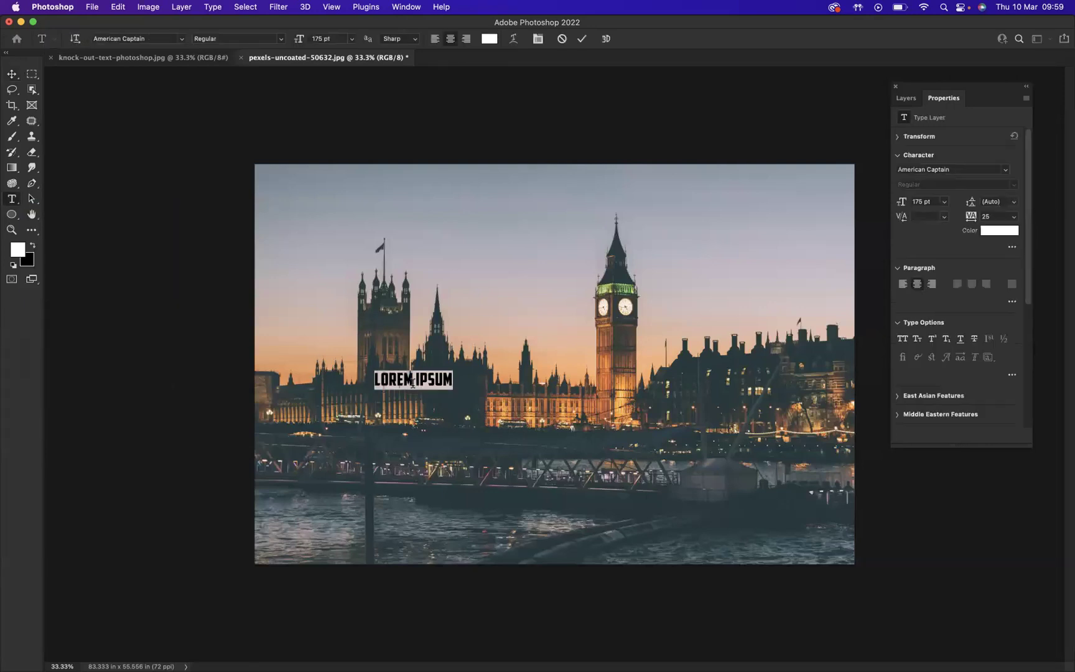
key("BackSpace")
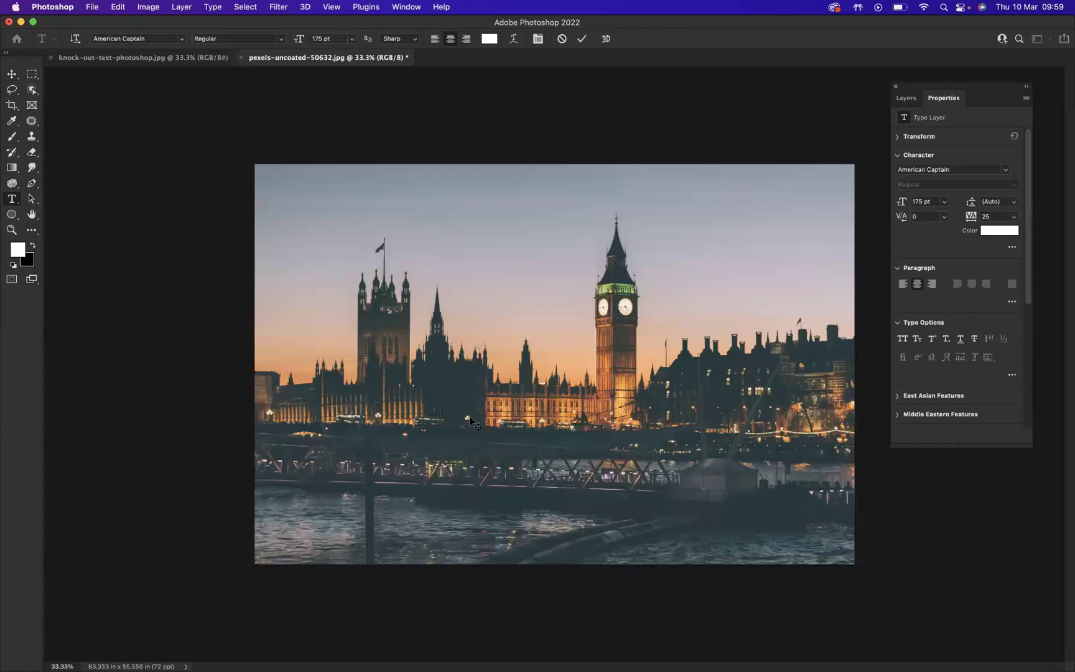
type("LONDON")
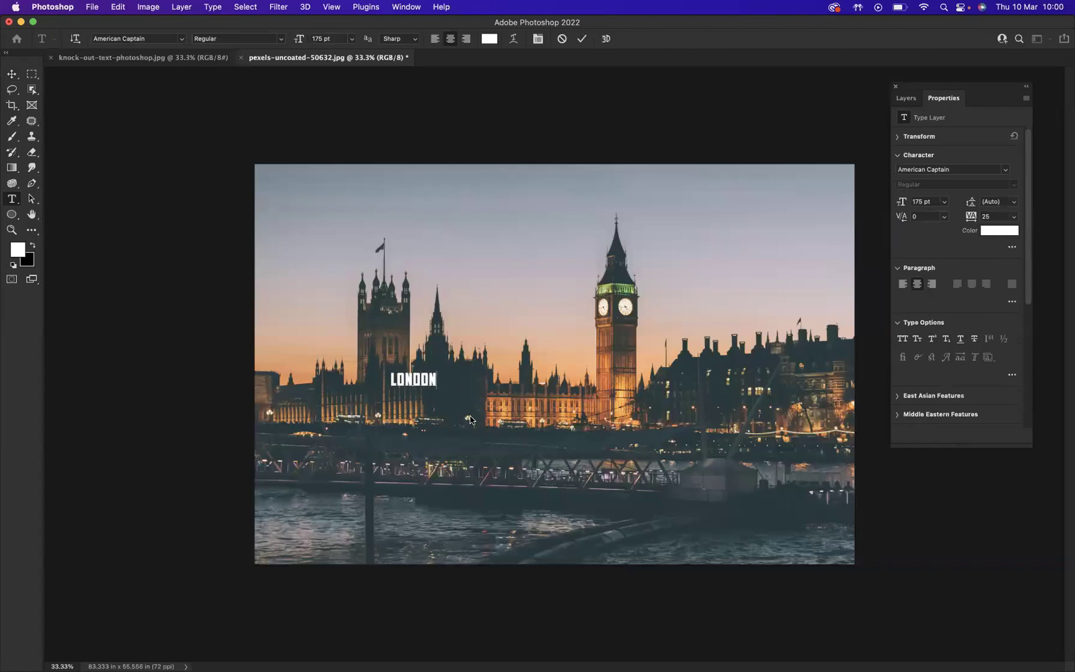
left_click(12, 76)
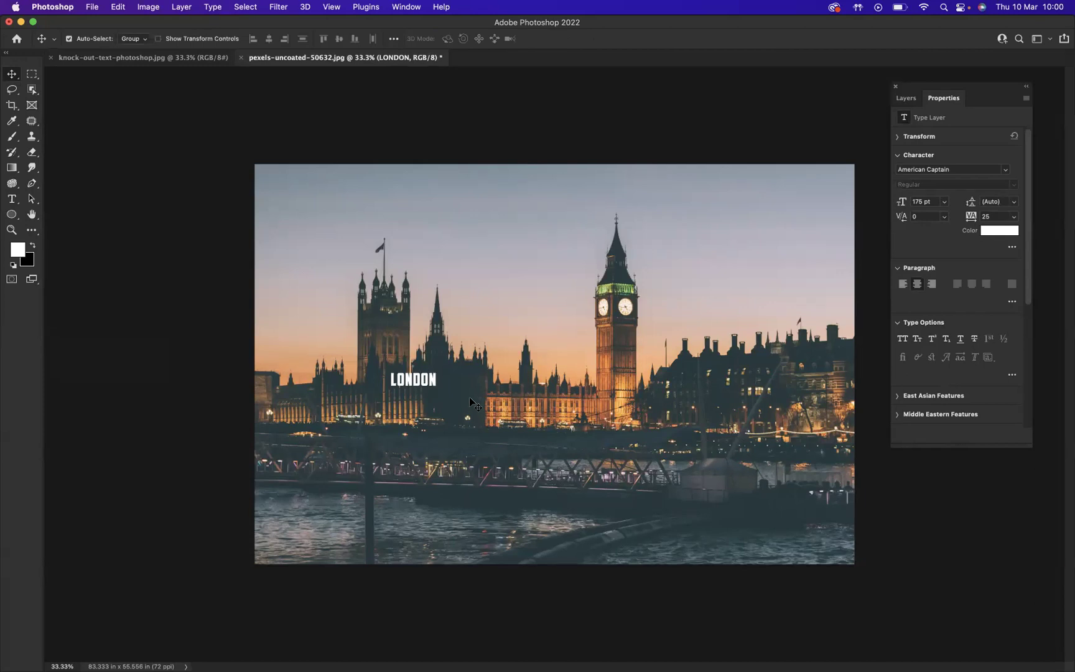
Enlarge the LONDON text across the photo and shift it right and up
key("super+t")
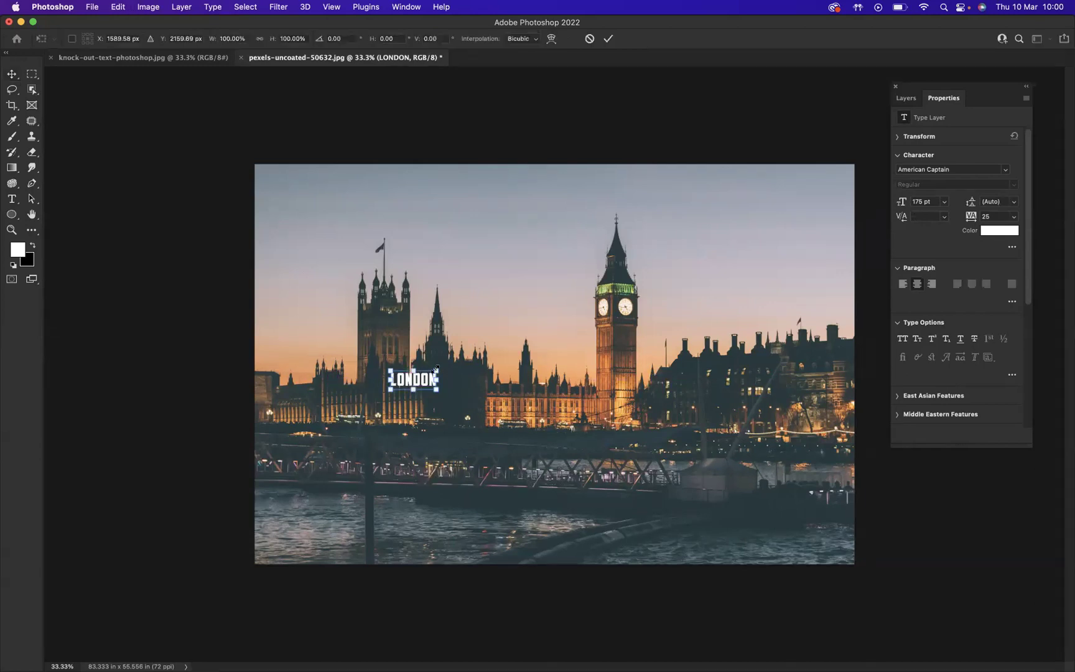
left_click_drag(439, 370, 650, 284)
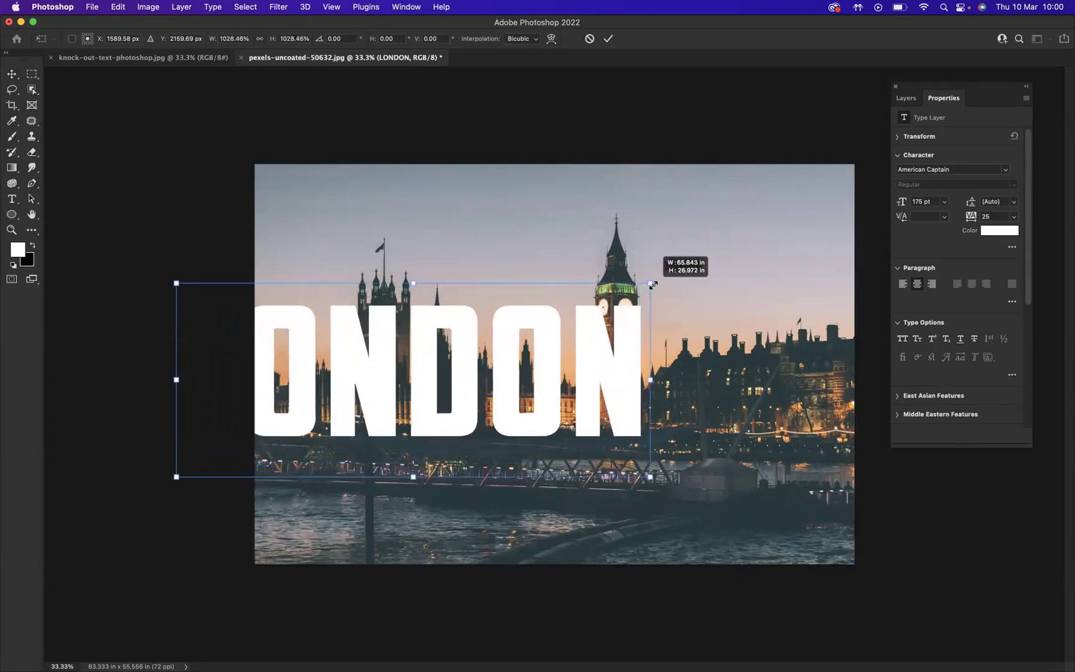
left_click_drag(478, 379, 536, 373)
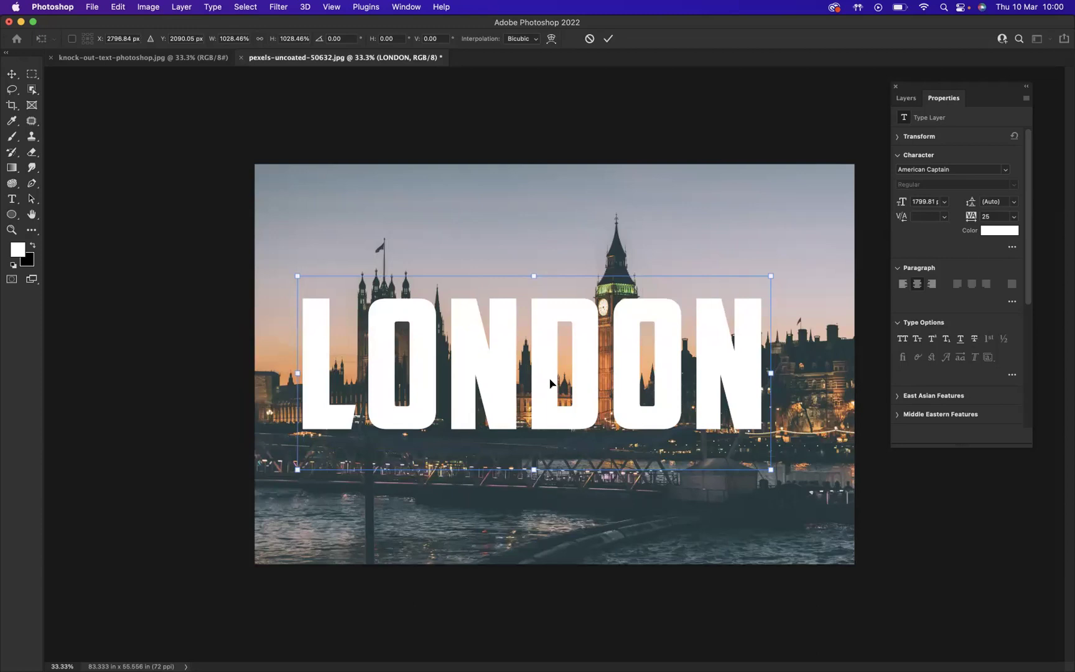
key("Return")
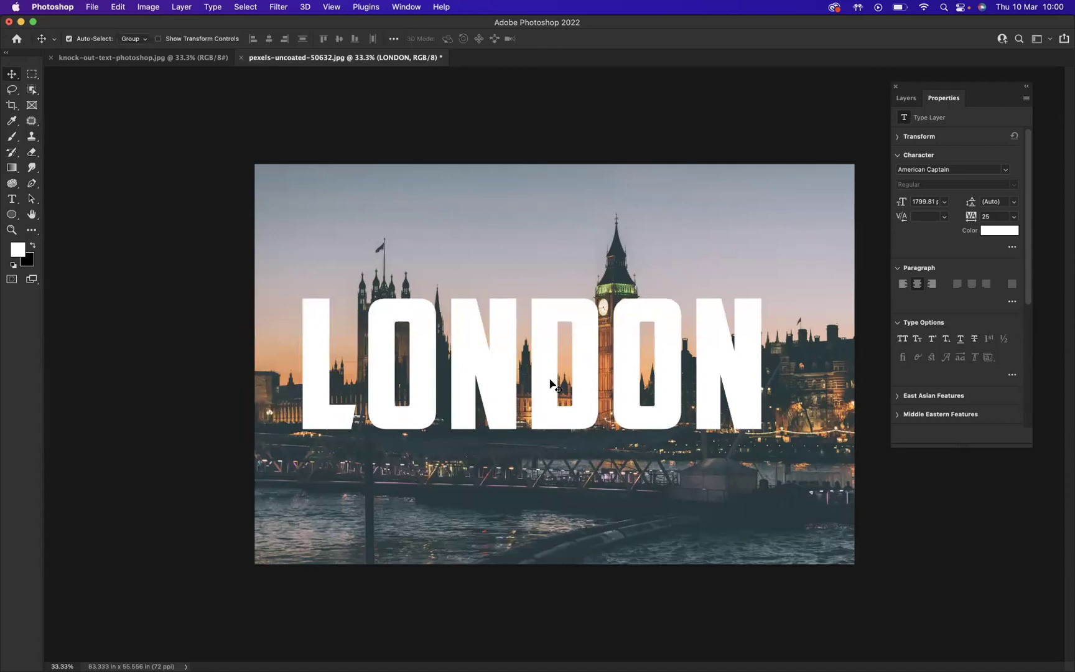
Align the LONDON layer to the horizontal and vertical centres of the canvas, then deselect
key("super+a")
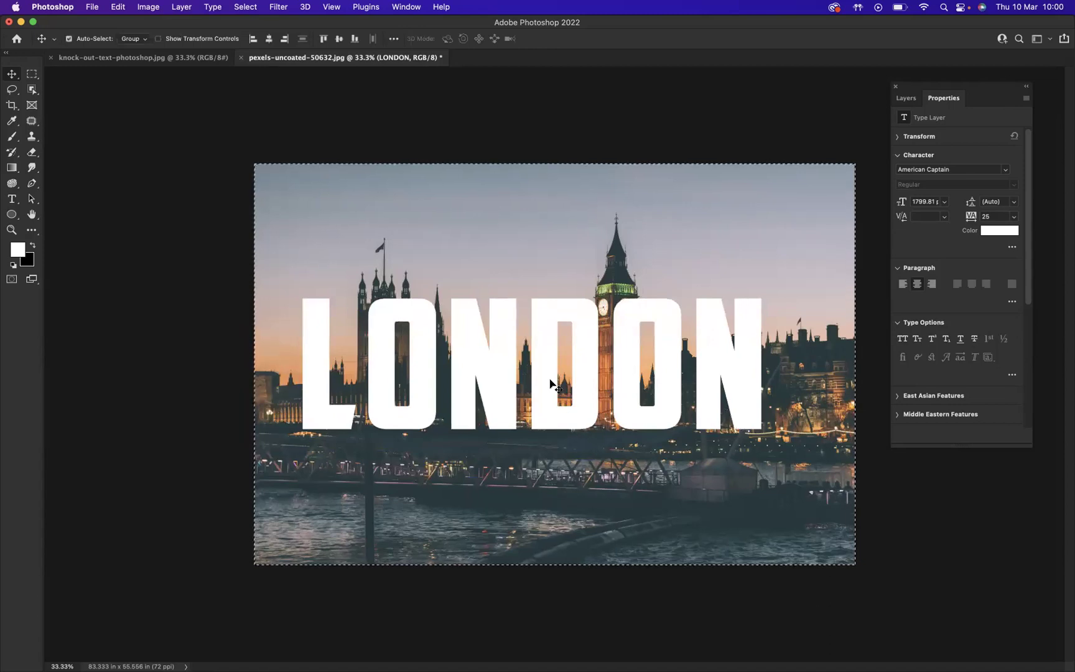
left_click(906, 98)
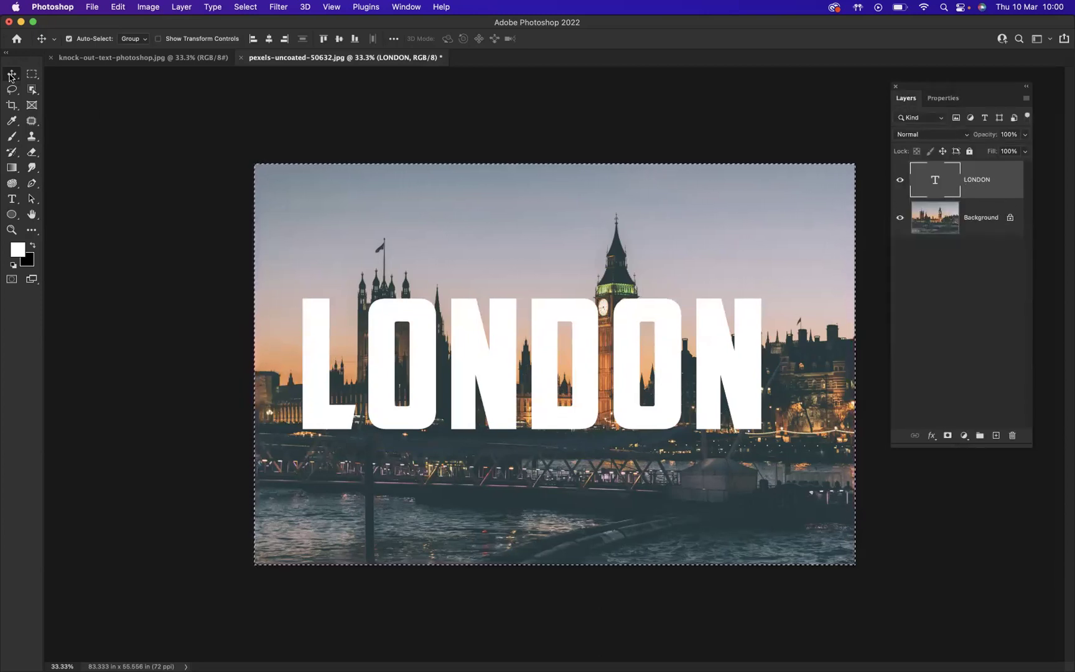
left_click(269, 40)
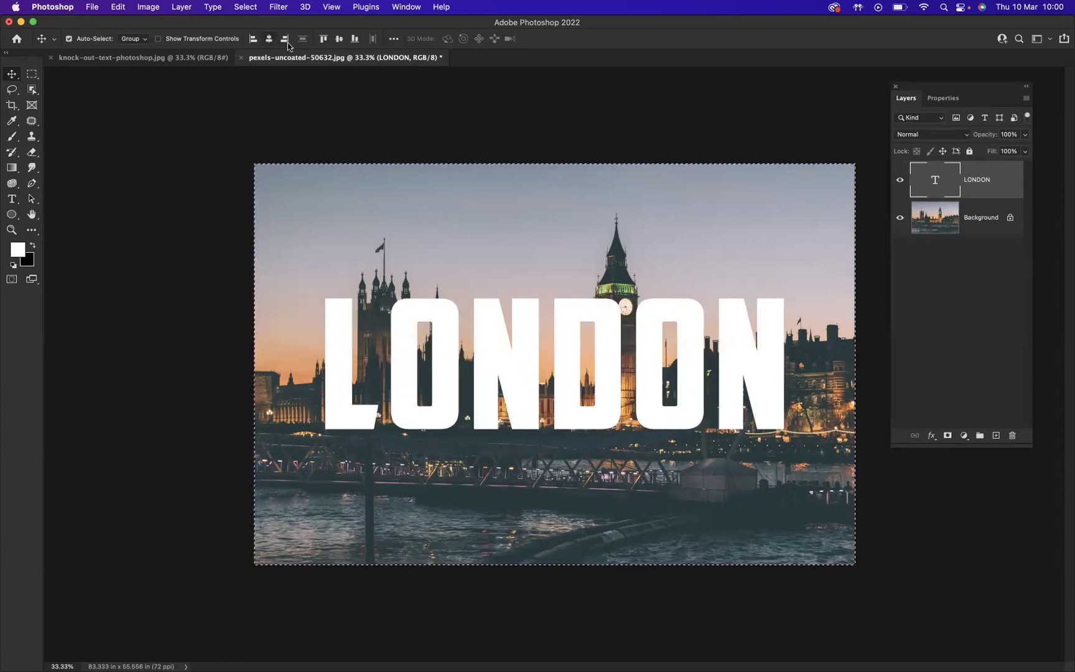
left_click(341, 40)
key("super+d")
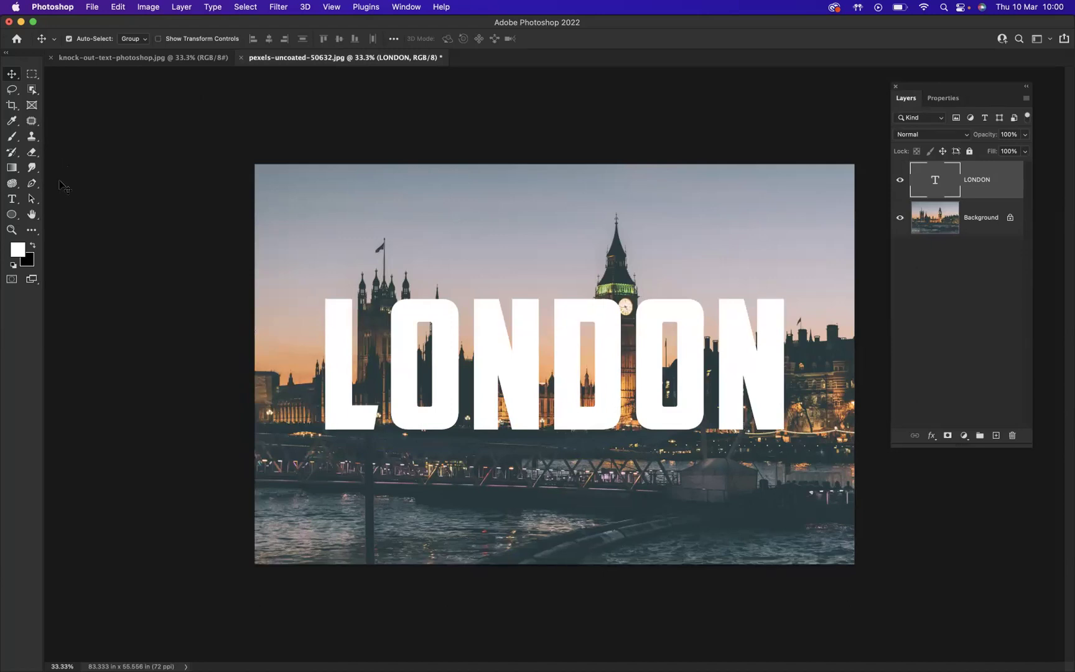
Draw a rectangle over the LONDON text with no outline and a white fill
left_click_drag(33, 231, 69, 247)
left_click(68, 244)
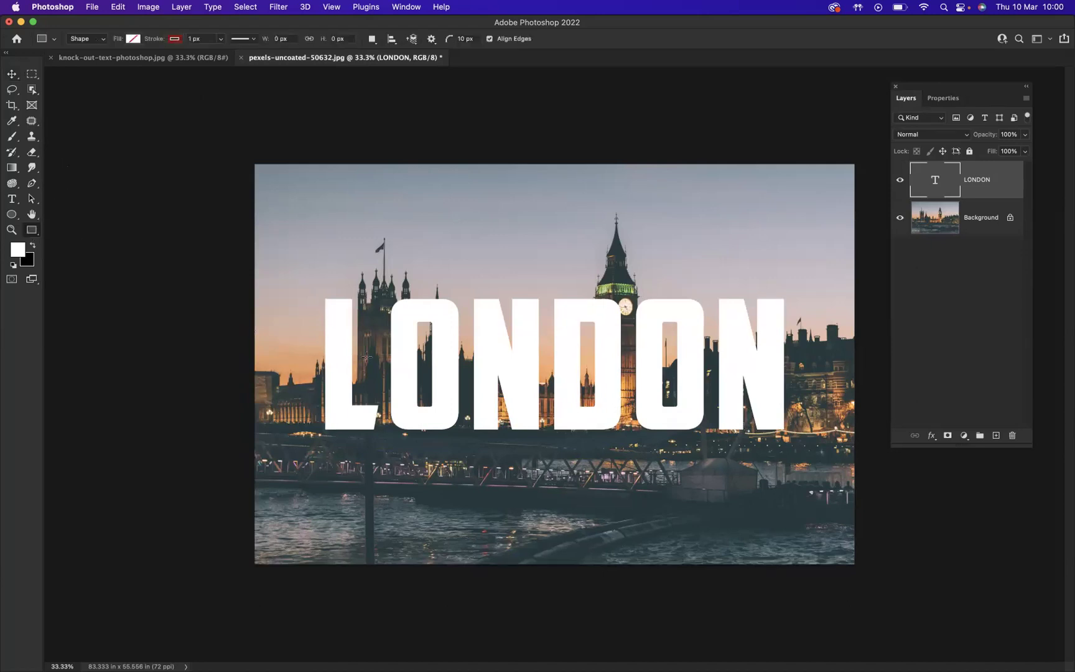
left_click_drag(300, 274, 819, 464)
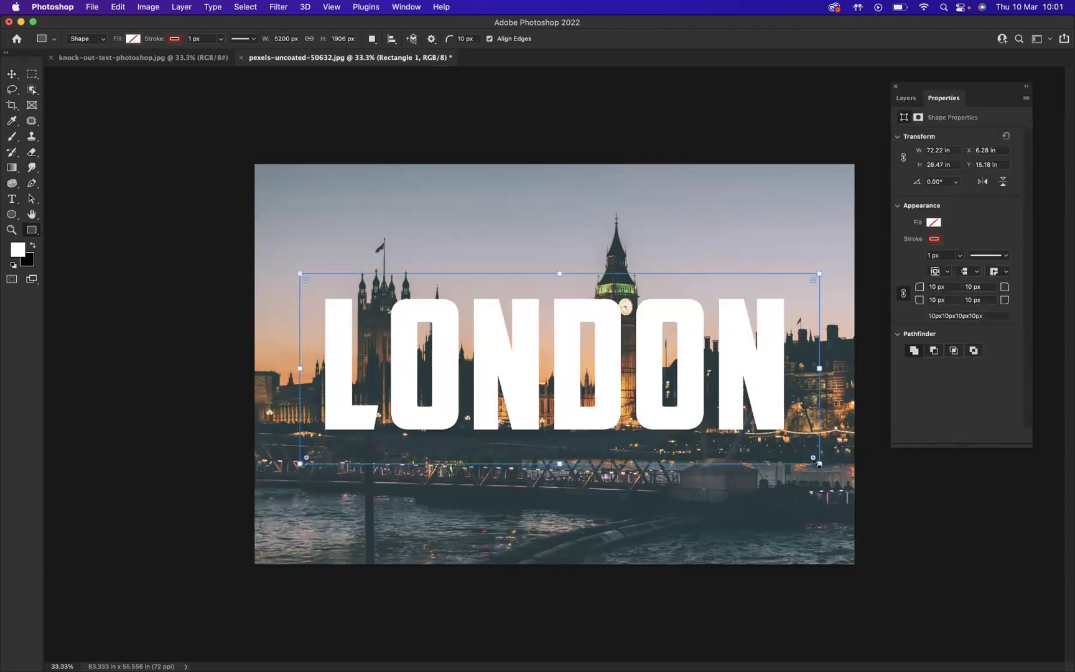
left_click(935, 239)
left_click(912, 262)
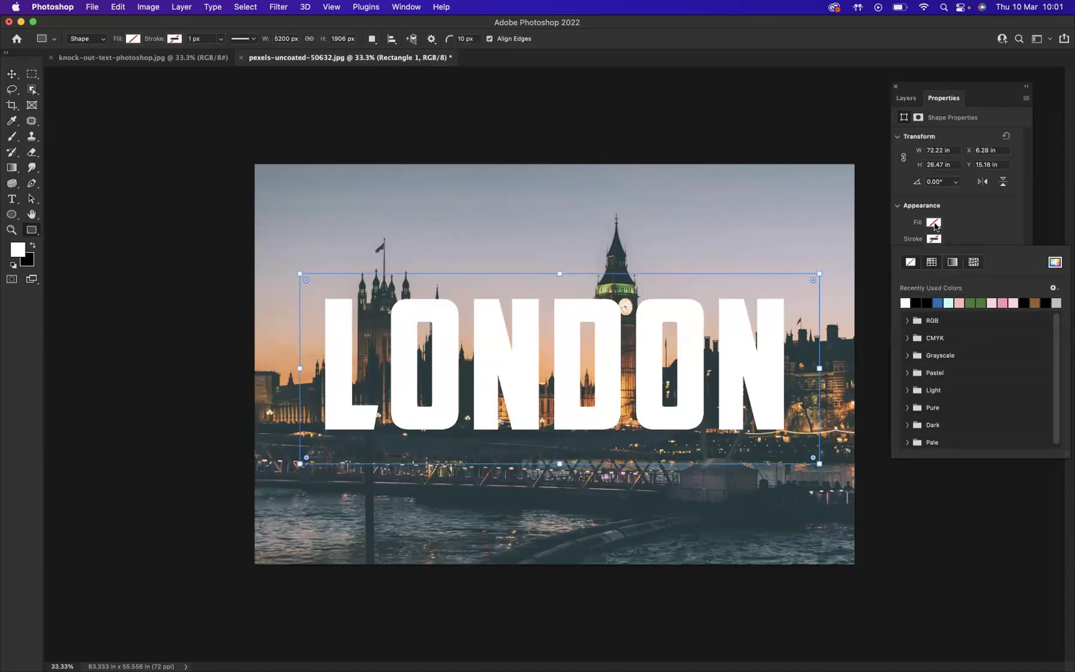
left_click(934, 223)
left_click(905, 287)
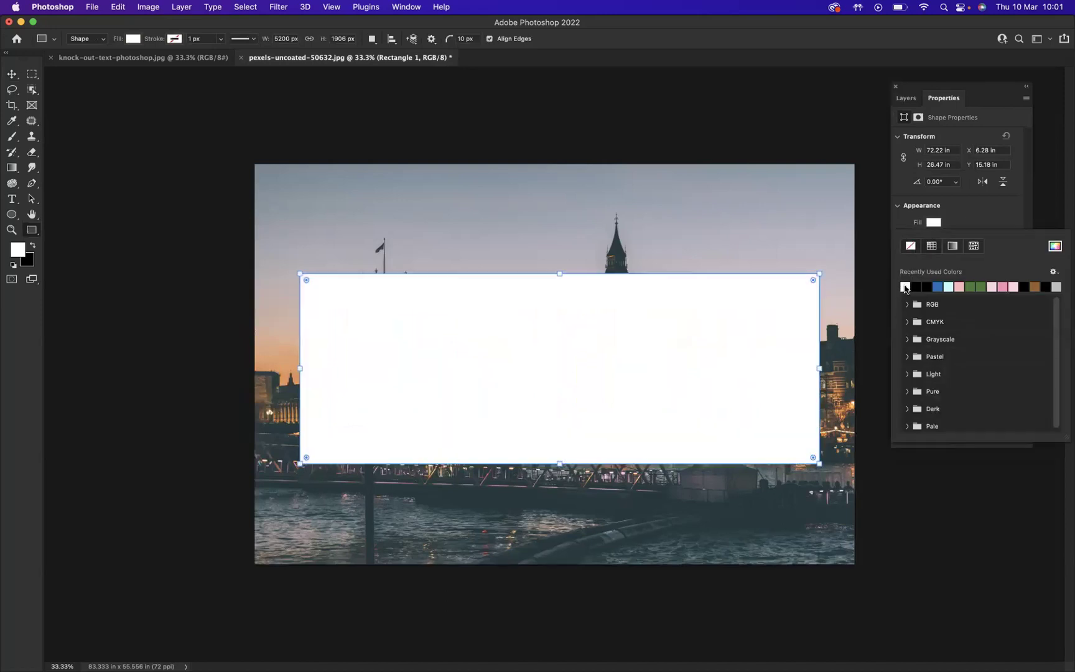
left_click(961, 222)
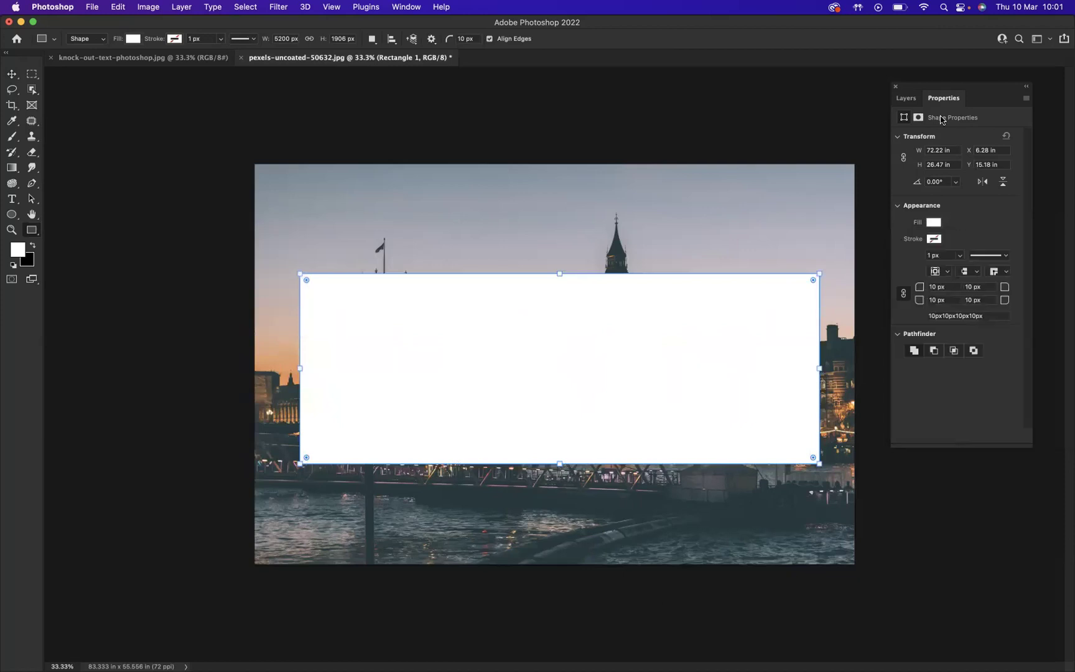
Align Rectangle 1 to the horizontal and vertical centres of the canvas, then deselect
left_click(906, 99)
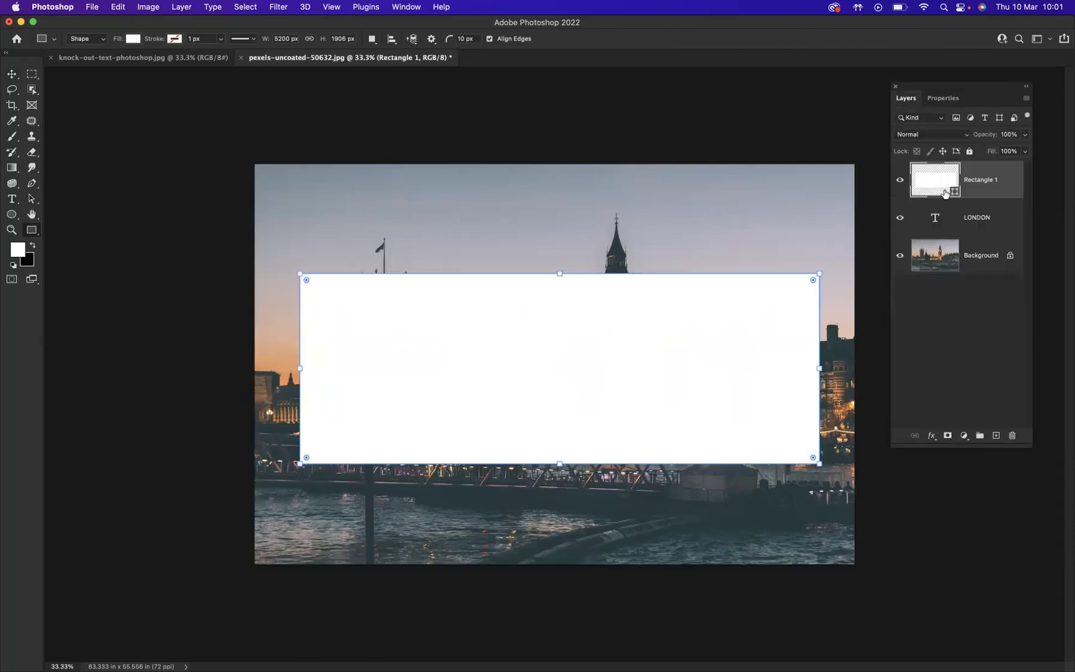
left_click(969, 221)
left_click(990, 189)
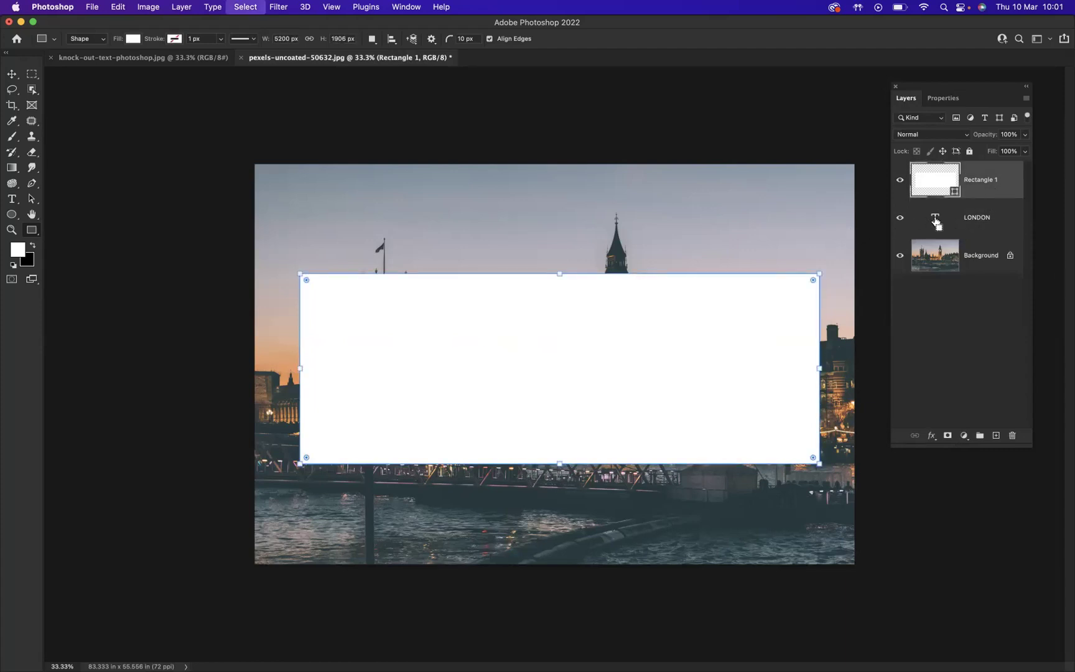
key("super+a")
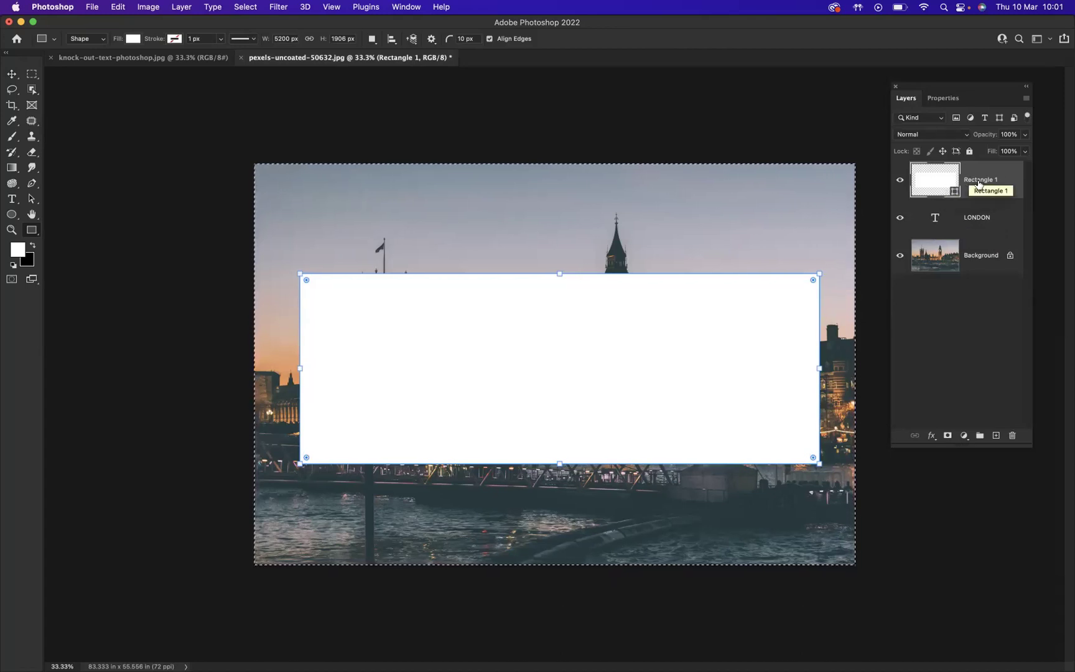
left_click(11, 75)
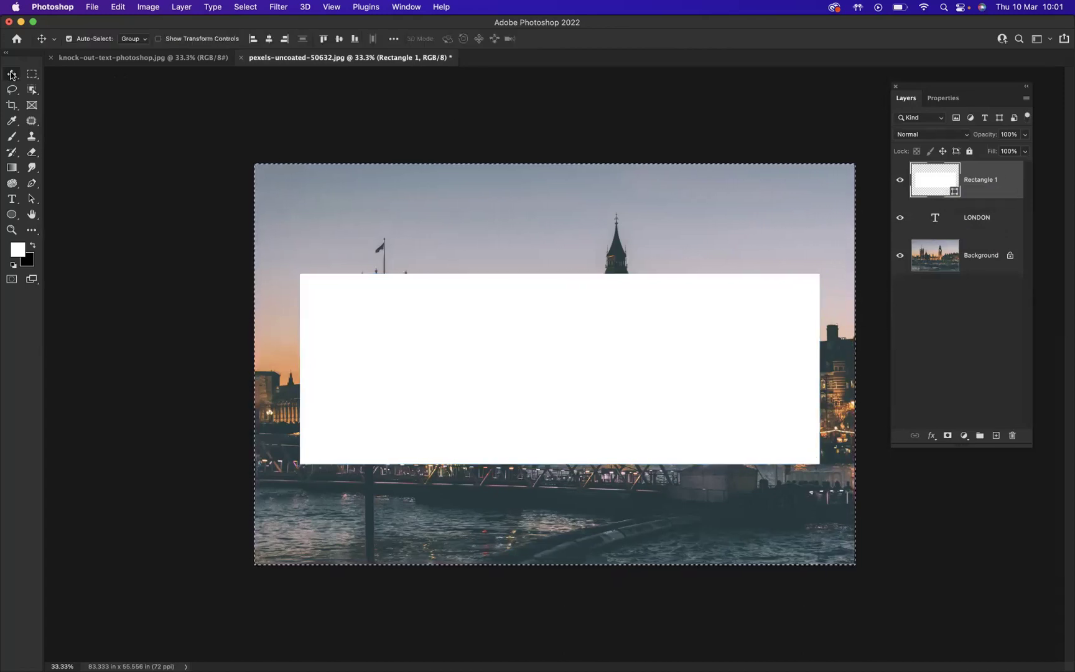
left_click(270, 38)
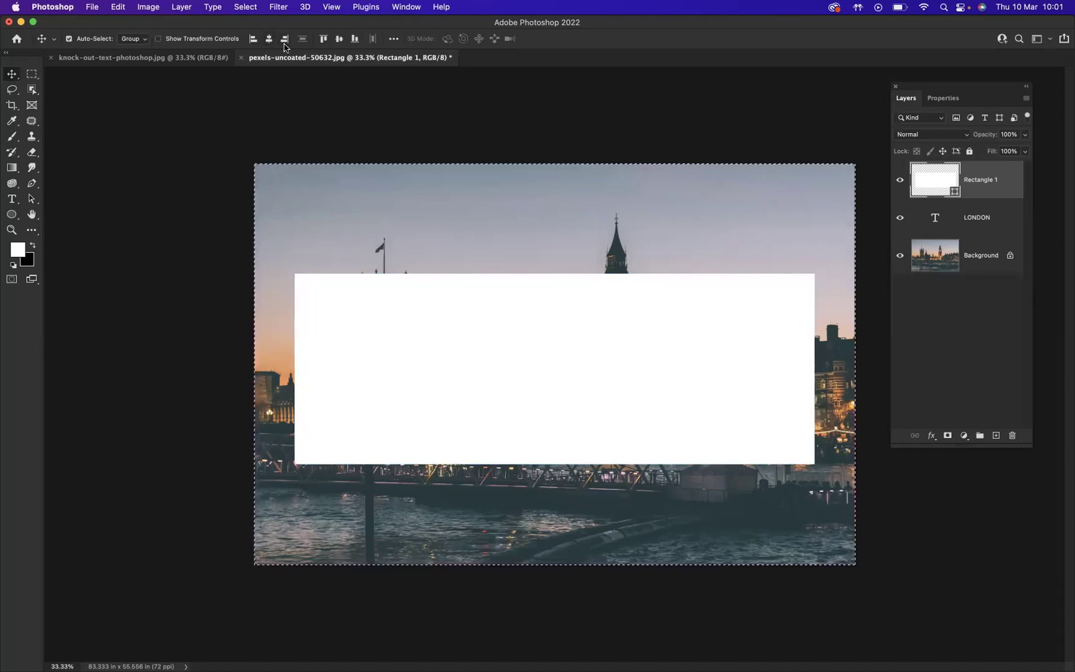
left_click(339, 39)
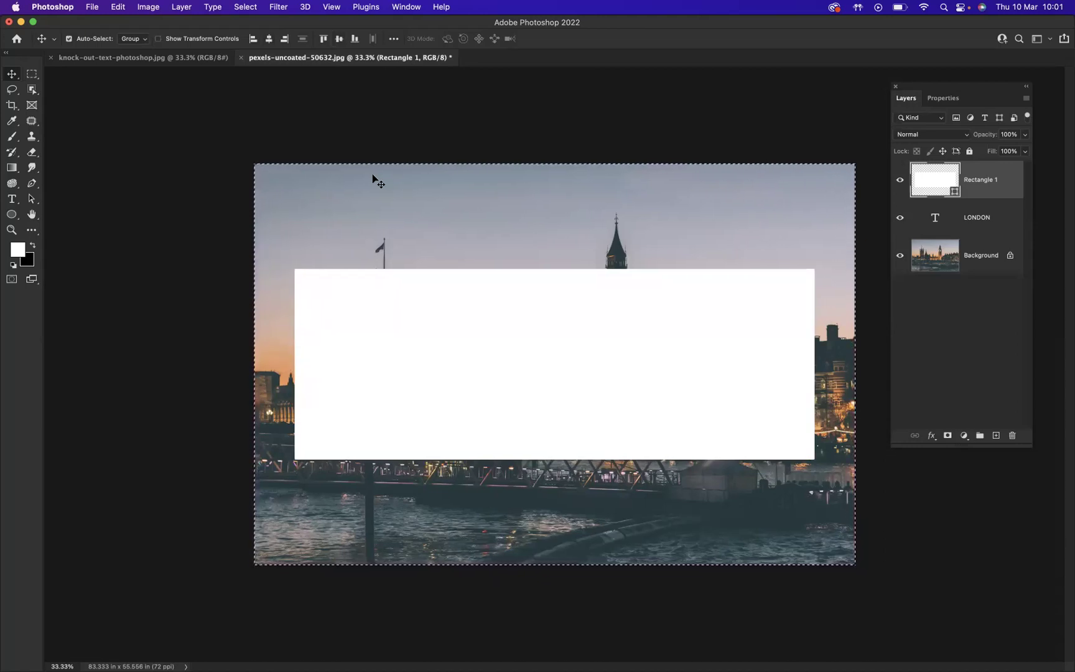
key("super+d")
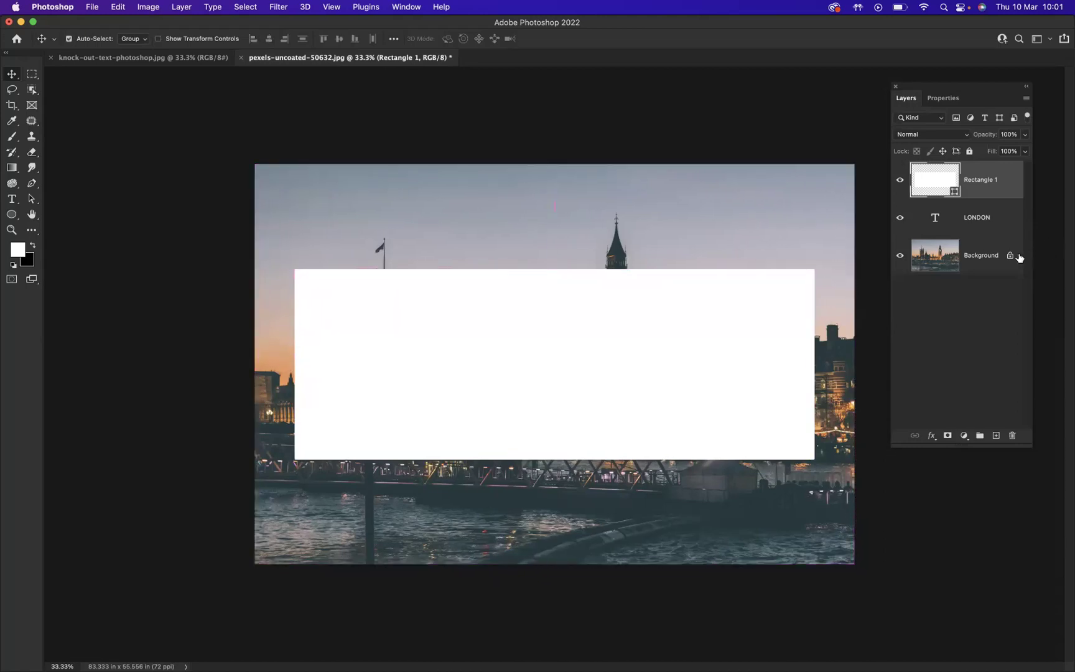
Move the LONDON layer above Rectangle 1 in the layer stack
left_click(980, 258)
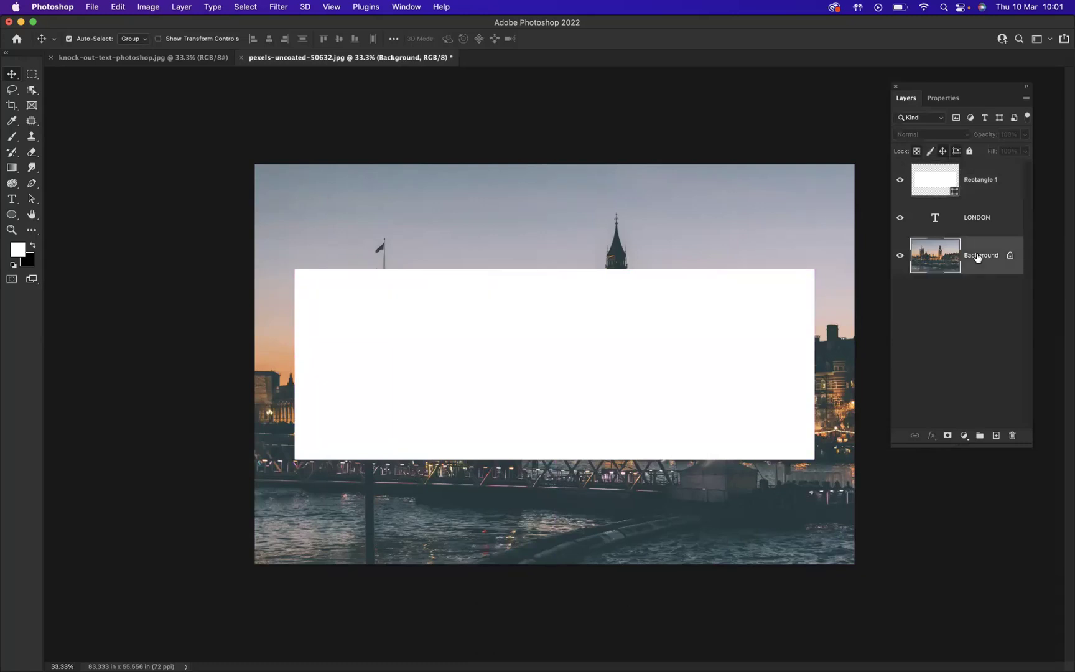
left_click(1000, 220)
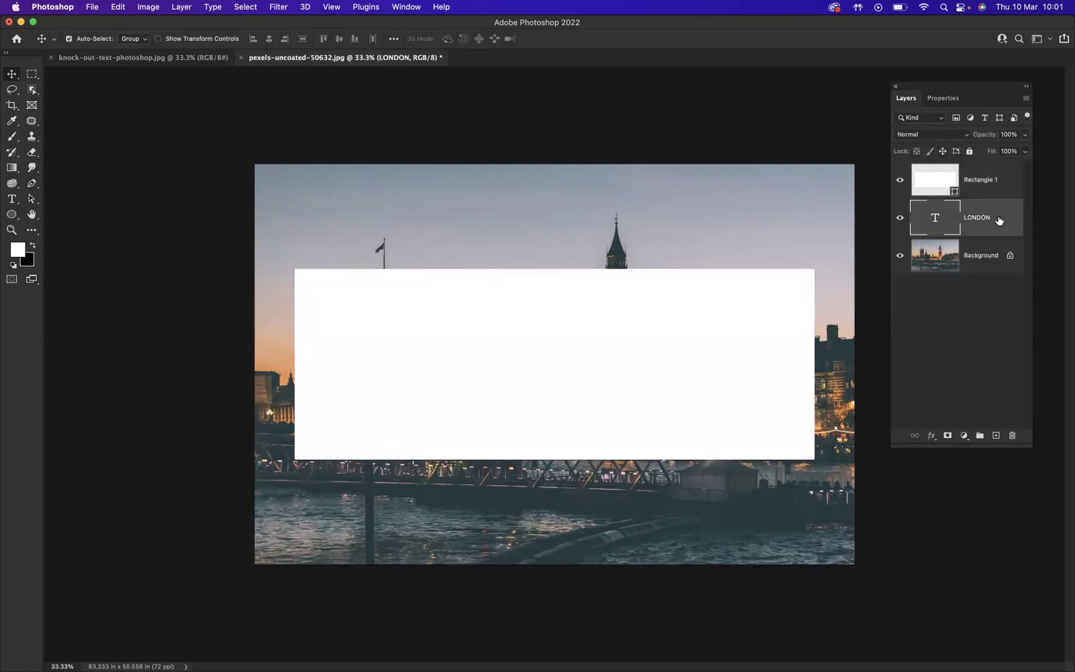
left_click(995, 181)
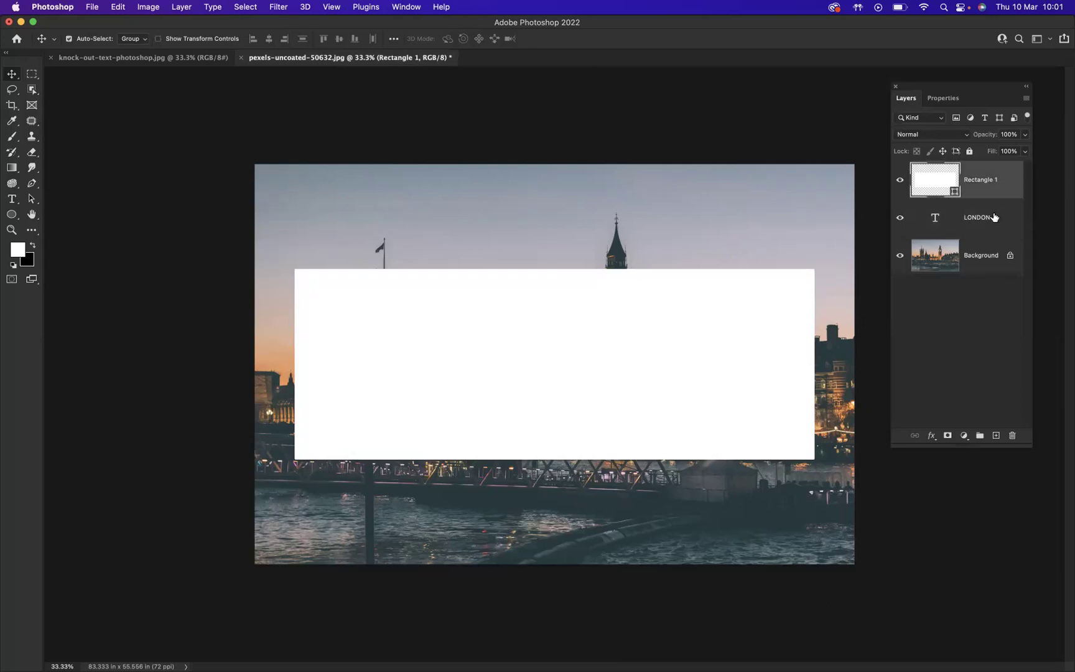
left_click_drag(987, 218, 992, 172)
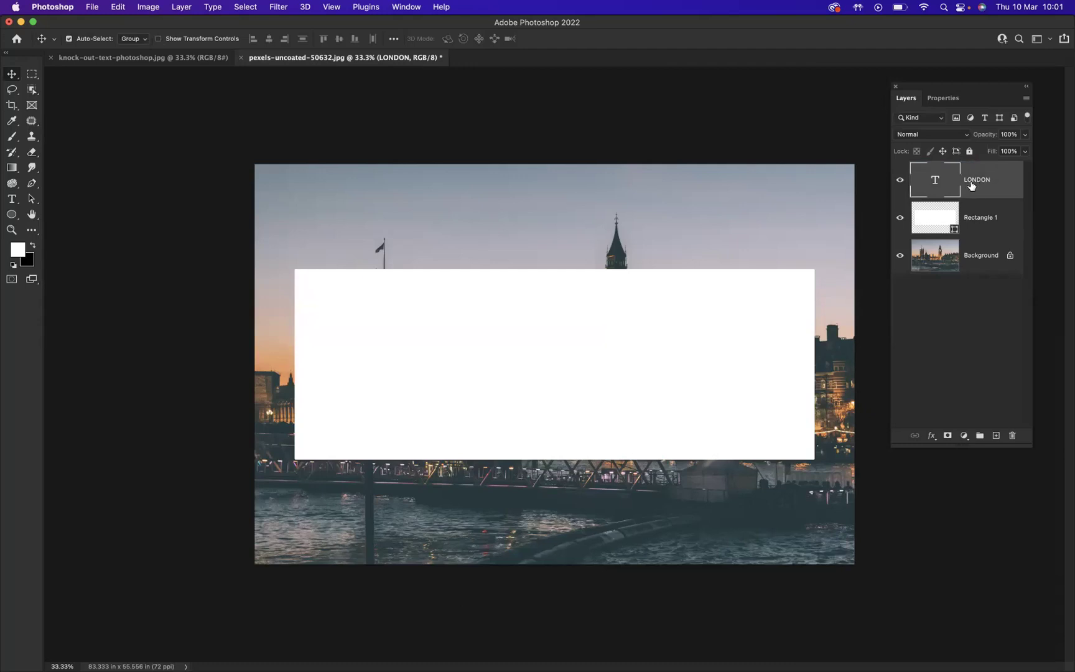
Change the LONDON text colour to near-black #161515
left_click(932, 98)
left_click(993, 231)
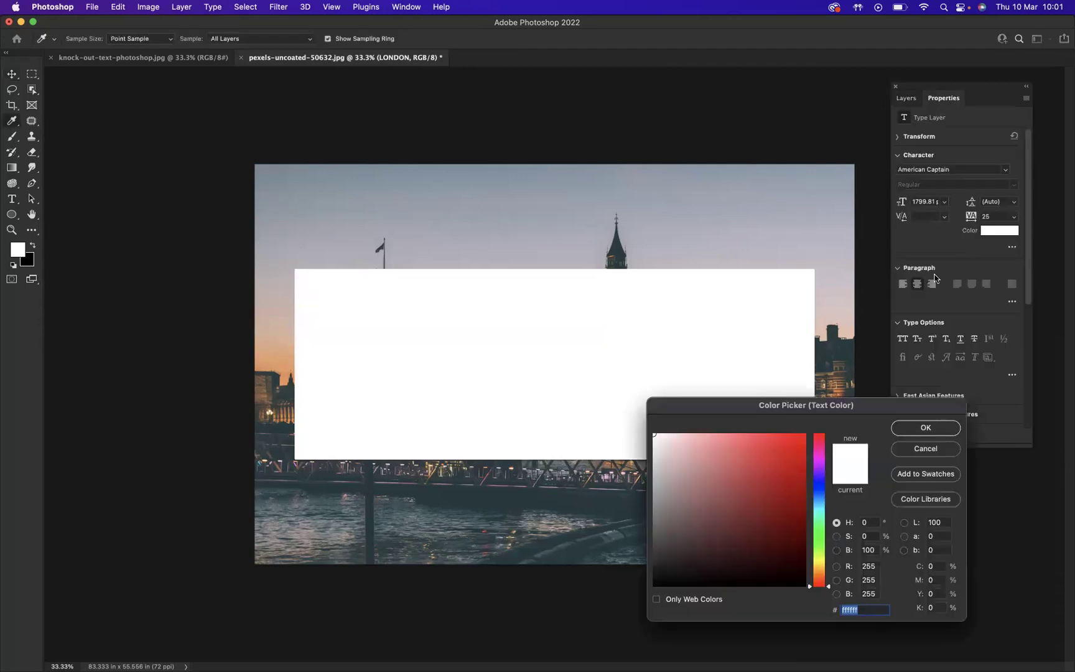
left_click(705, 512)
left_click_drag(705, 512, 661, 573)
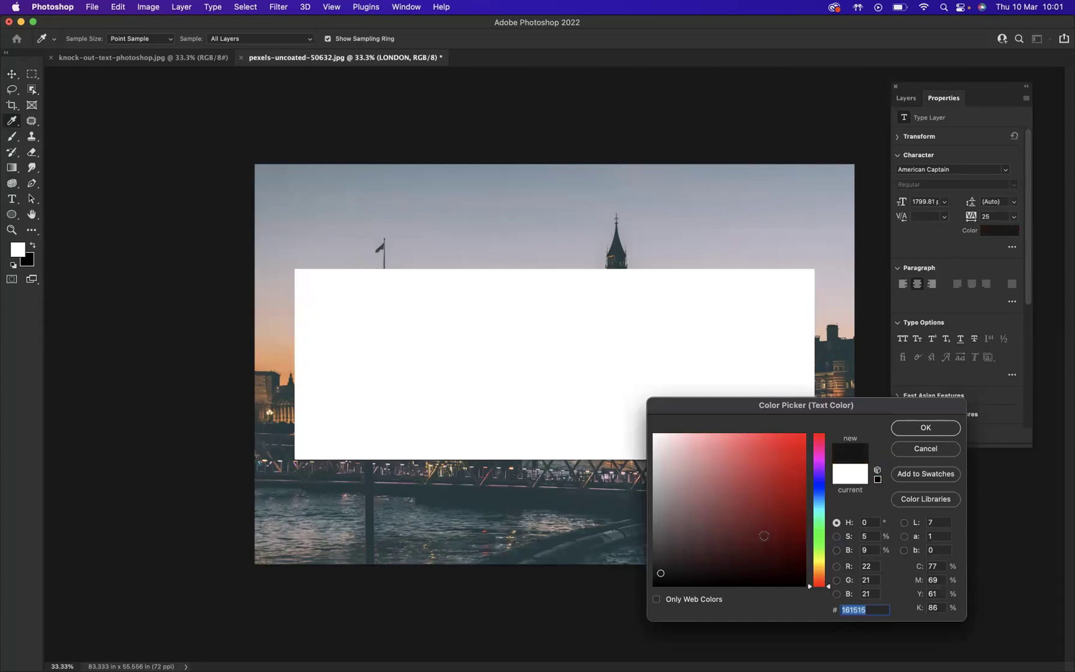
left_click(925, 428)
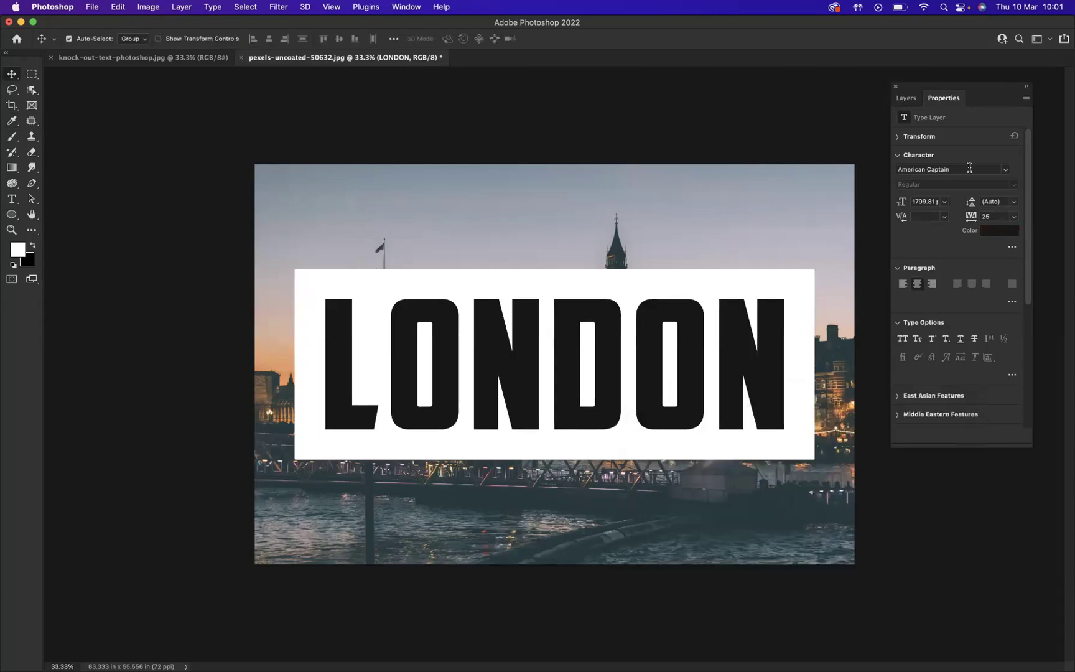
left_click(906, 97)
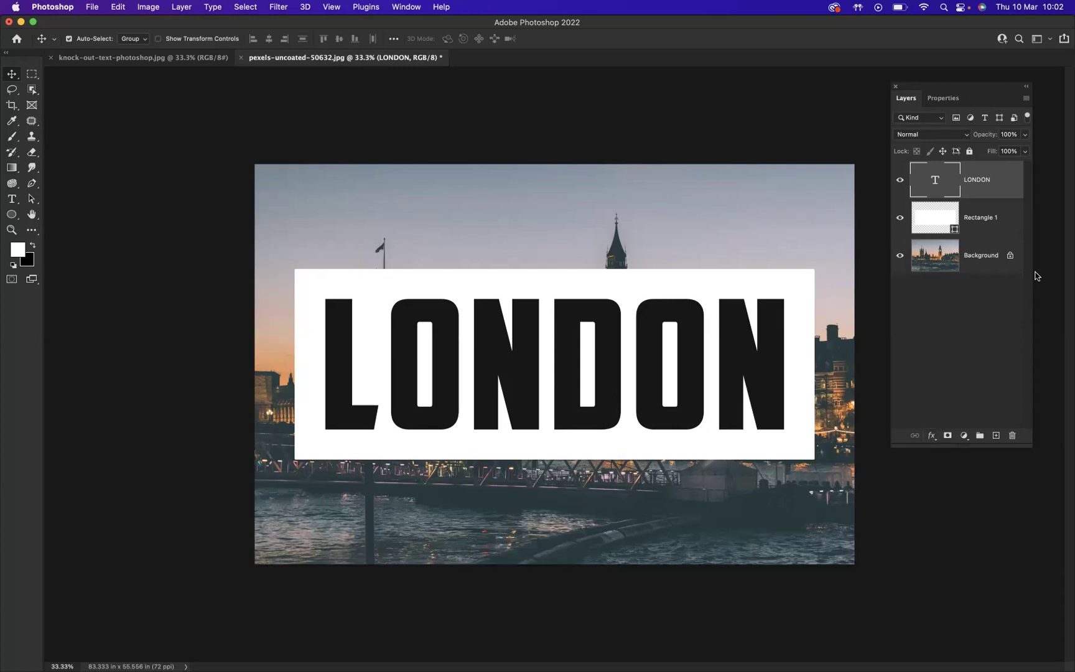
Give the LONDON layer's blending options Fill Opacity 0% and Knockout Shallow
double_click(1006, 179)
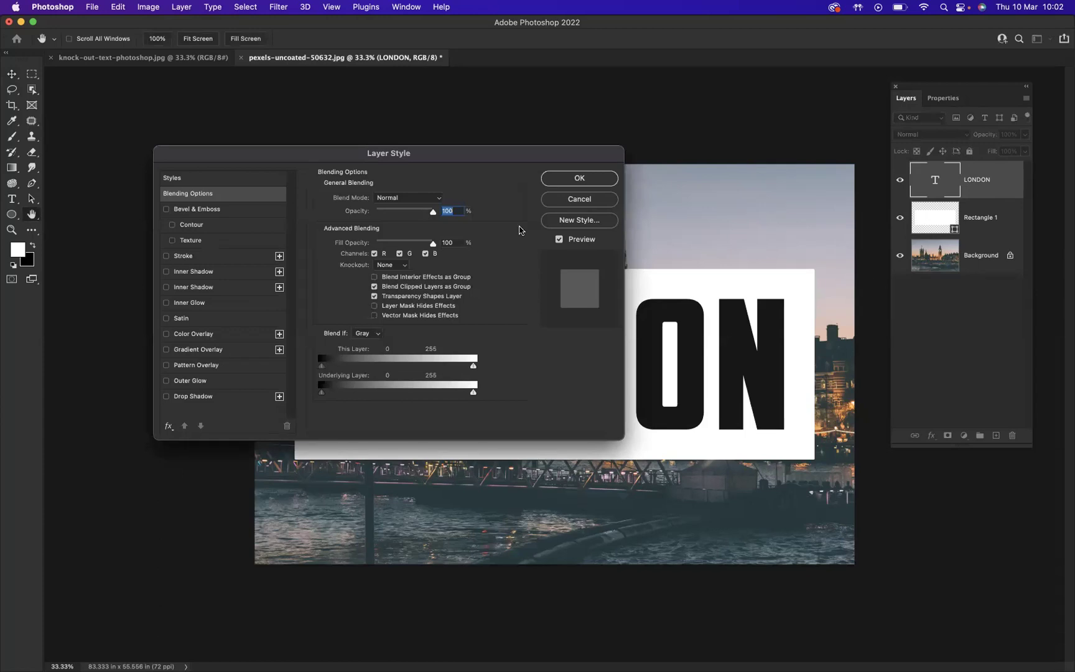
left_click_drag(451, 158, 429, 156)
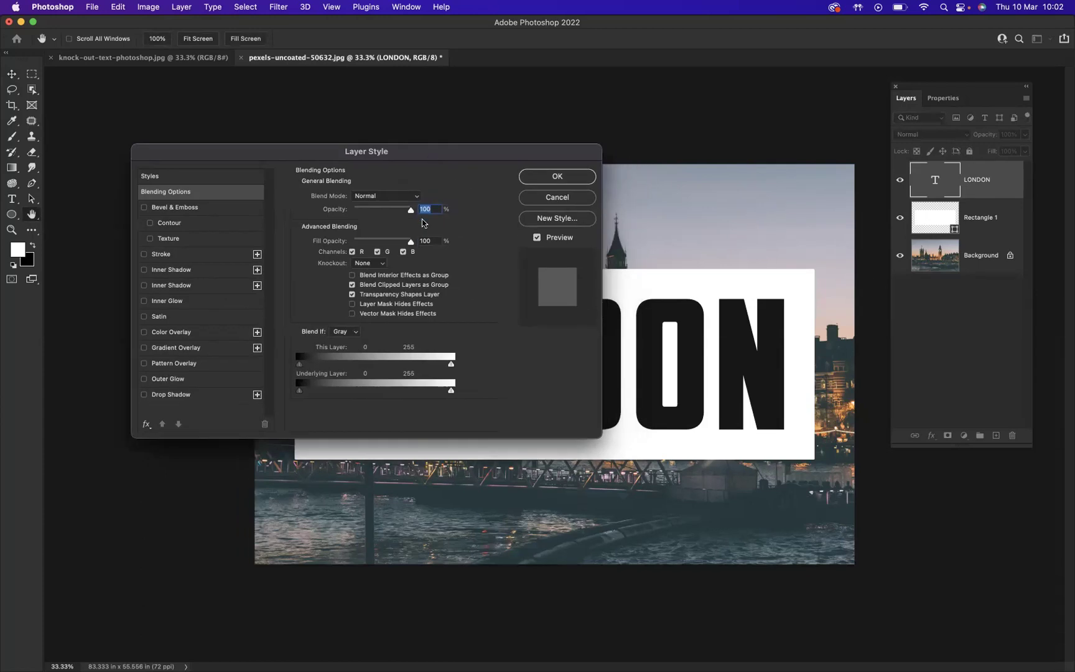
left_click_drag(411, 244, 353, 245)
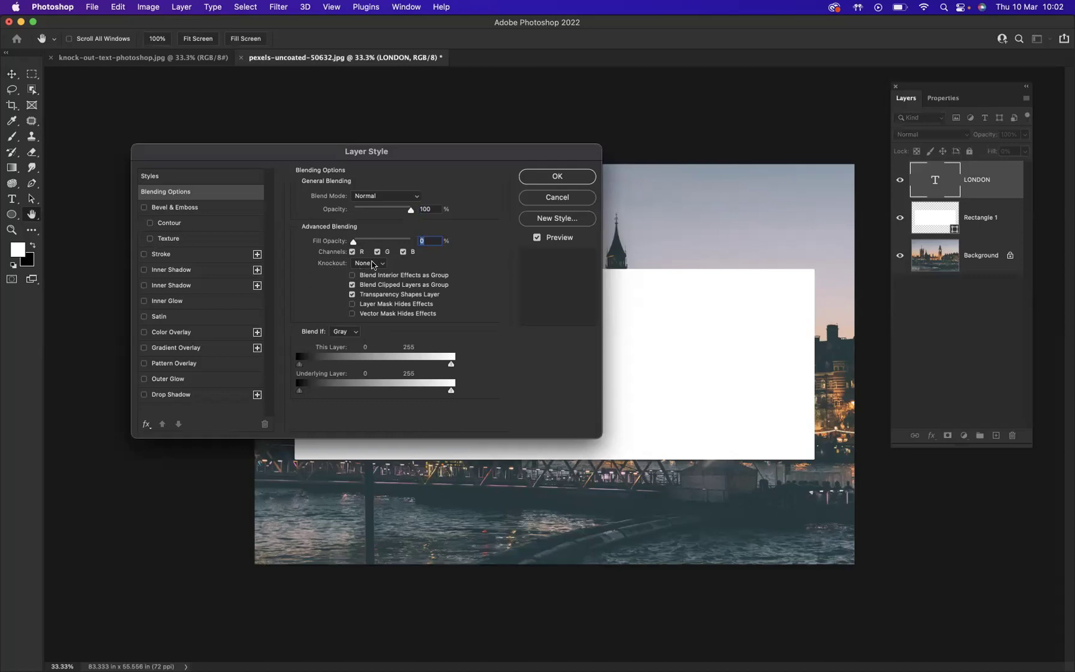
left_click(373, 264)
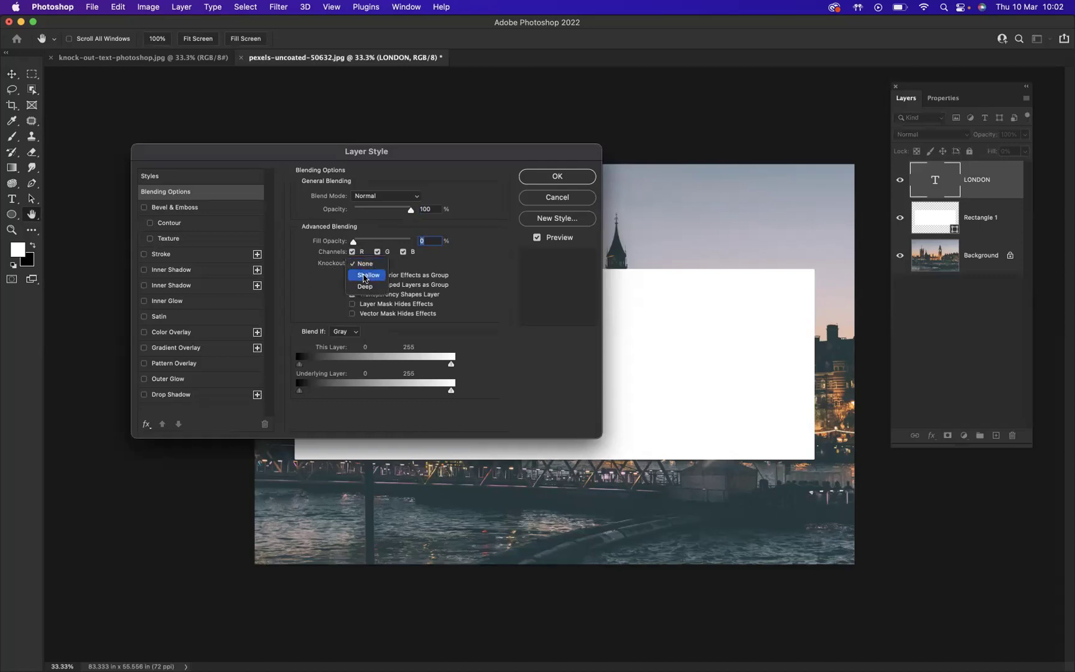
left_click(365, 277)
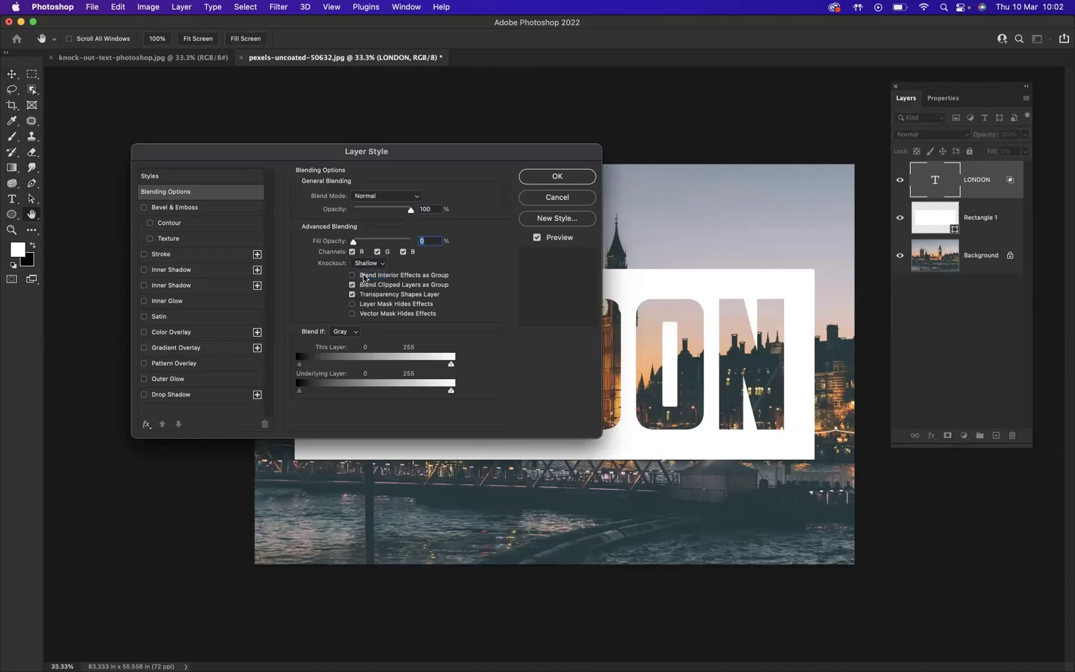
left_click(575, 180)
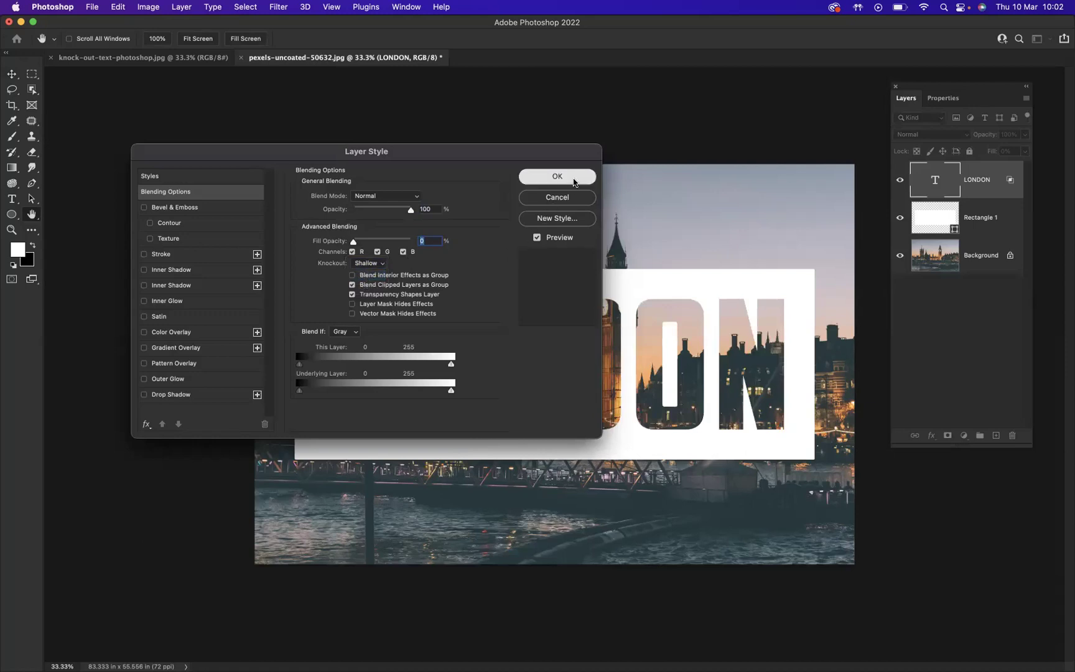